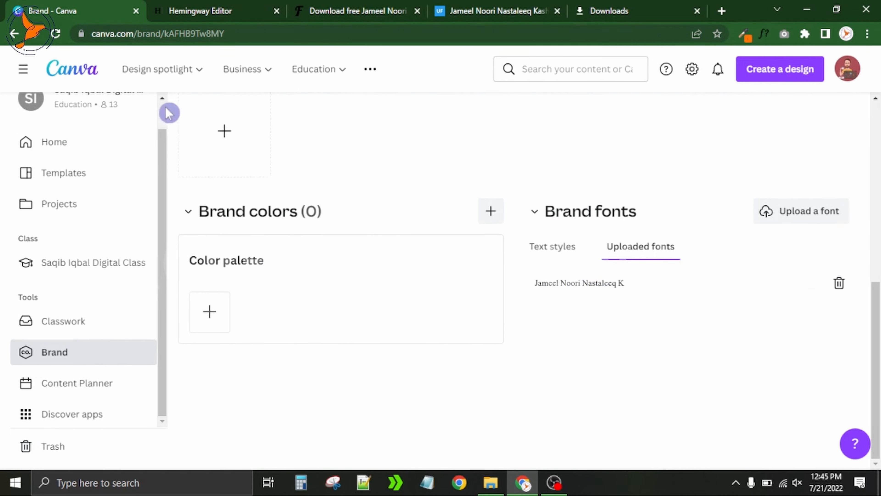
# - Search templates for "instagram post" and create a blank Instagram Post design
pyautogui.scroll(2, 169, 112)
pyautogui.click(543, 62)
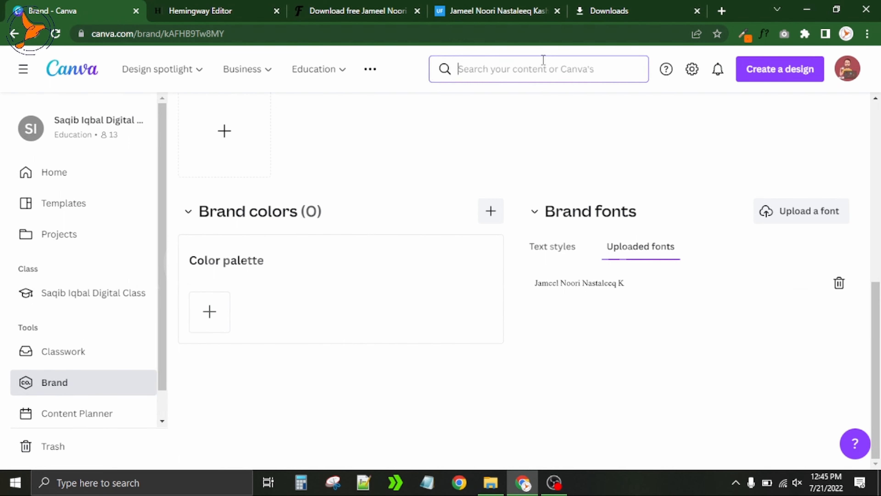
pyautogui.write('inst')
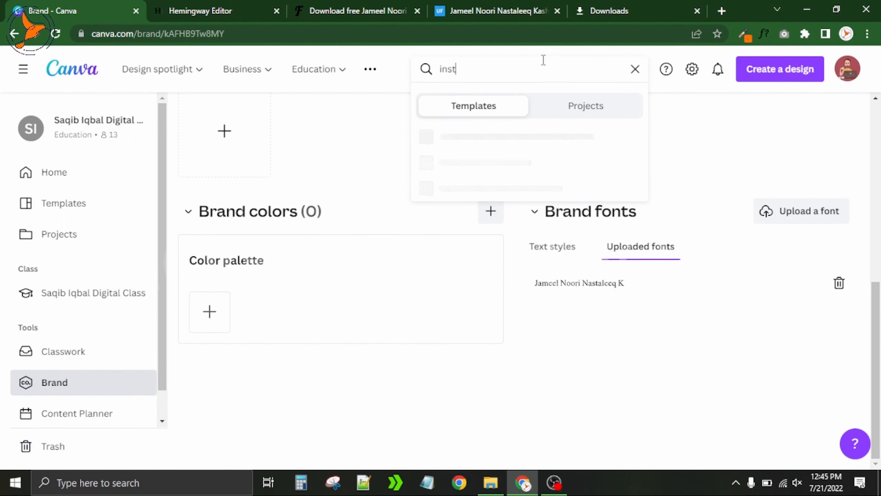
pyautogui.write('agram')
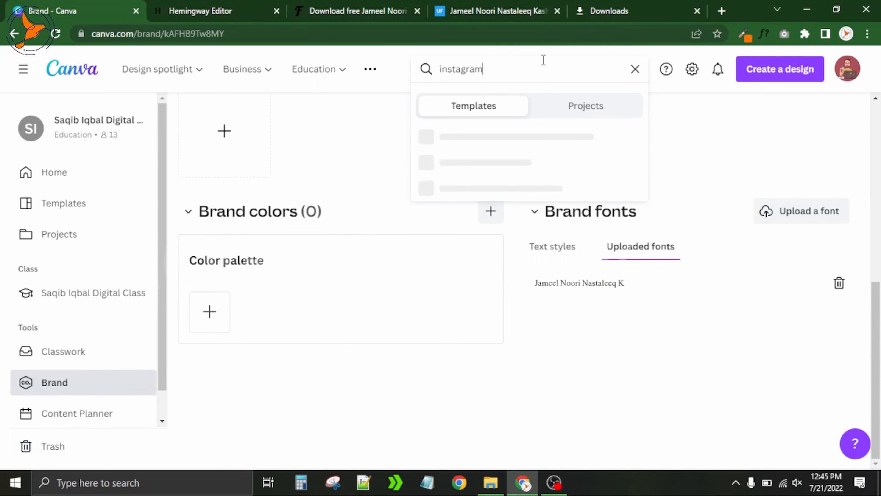
pyautogui.write(' post')
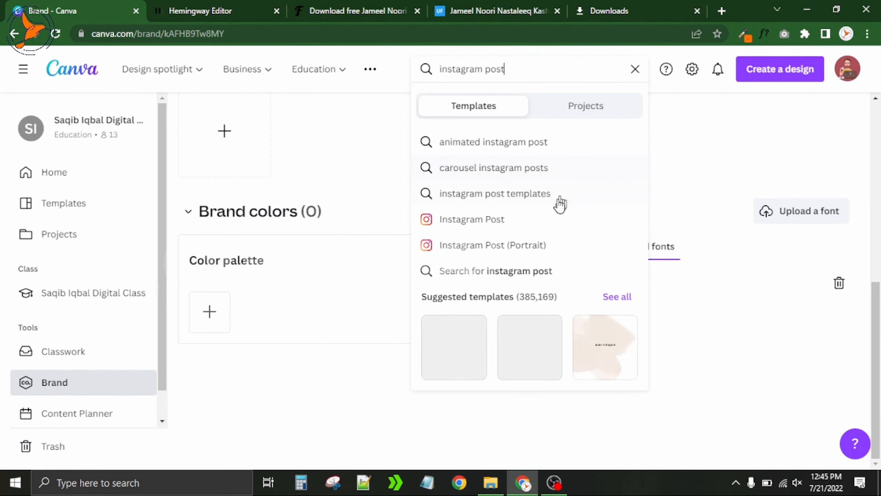
pyautogui.click(550, 219)
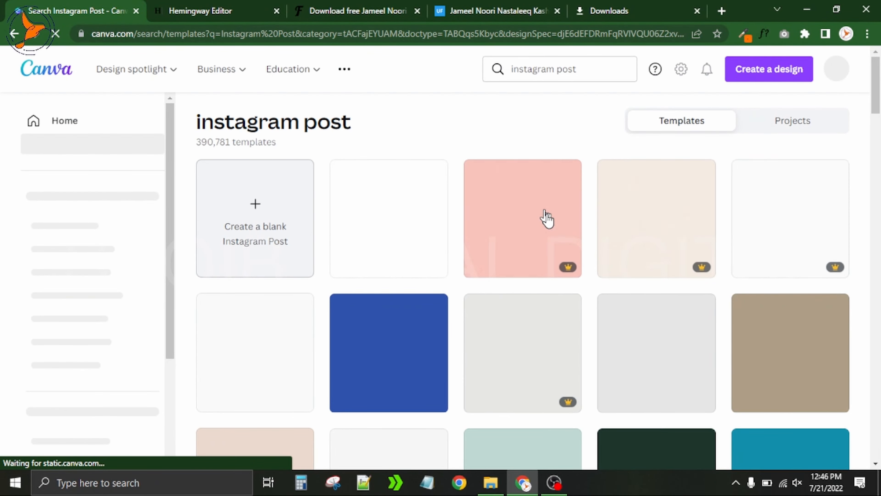
pyautogui.click(276, 229)
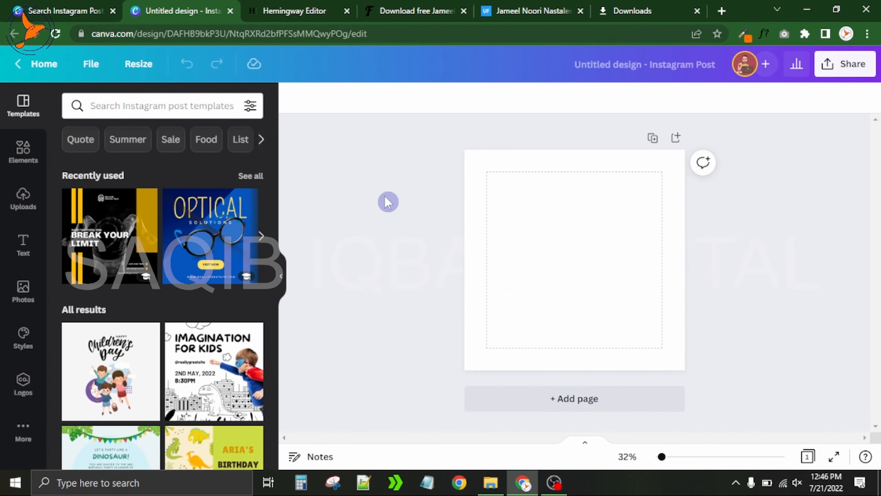
# - Search Google for "english to urdu" in a new browser tab
pyautogui.click(722, 12)
pyautogui.write('engl')
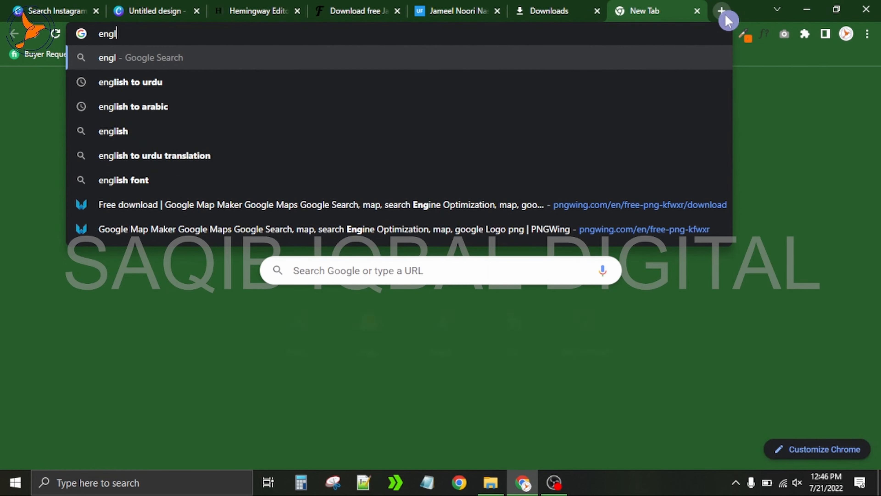
pyautogui.write('ish')
pyautogui.press('Down')
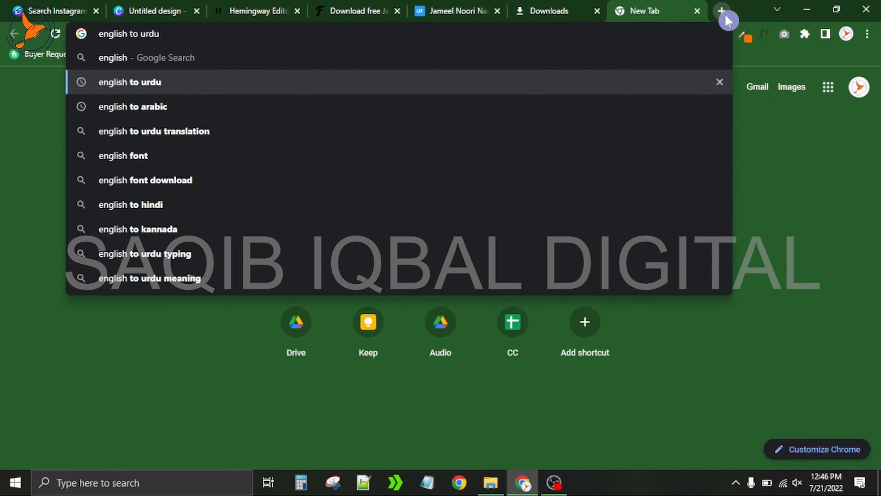
pyautogui.press('Return')
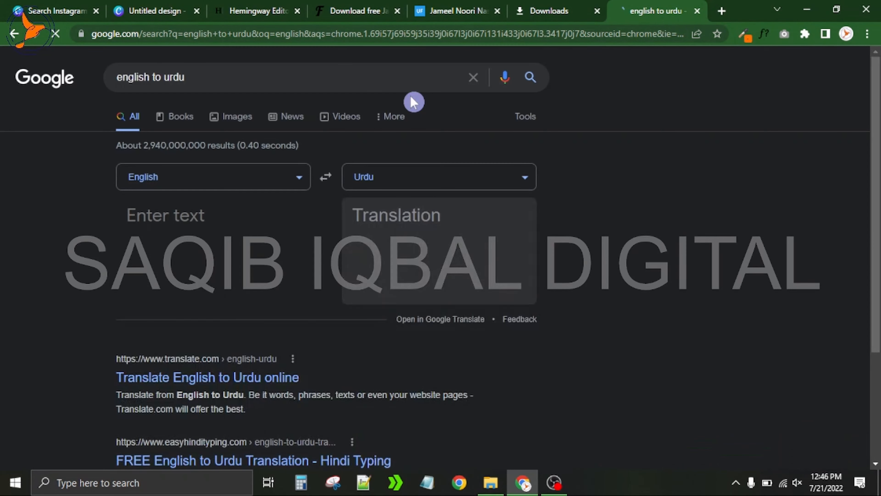
# - Translate the Hemingway Editor topic "How to write URDU in Canva" into Urdu with Google's translator and copy the translation
pyautogui.click(274, 10)
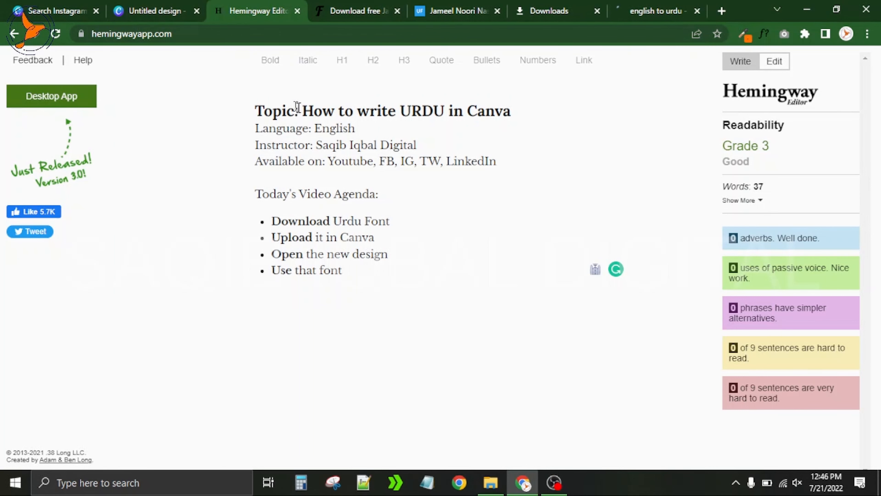
pyautogui.moveTo(301, 111); pyautogui.dragTo(514, 113)
pyautogui.hotkey('ctrl', 'c')
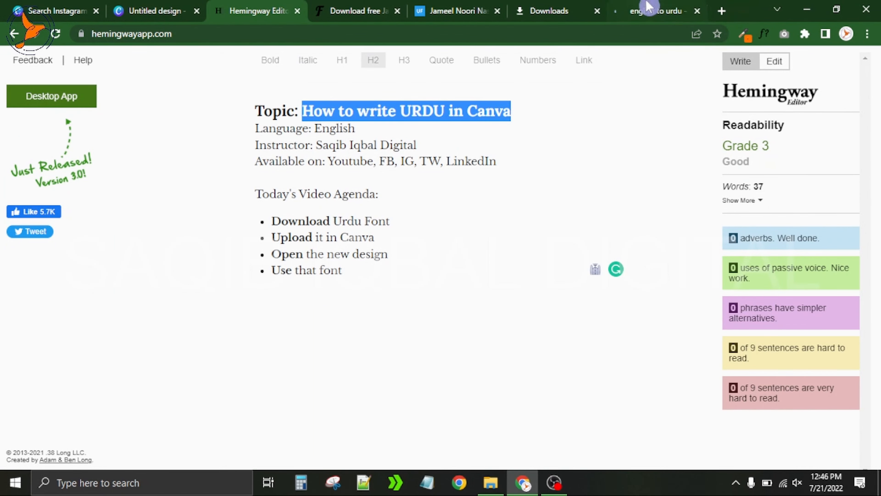
pyautogui.click(652, 10)
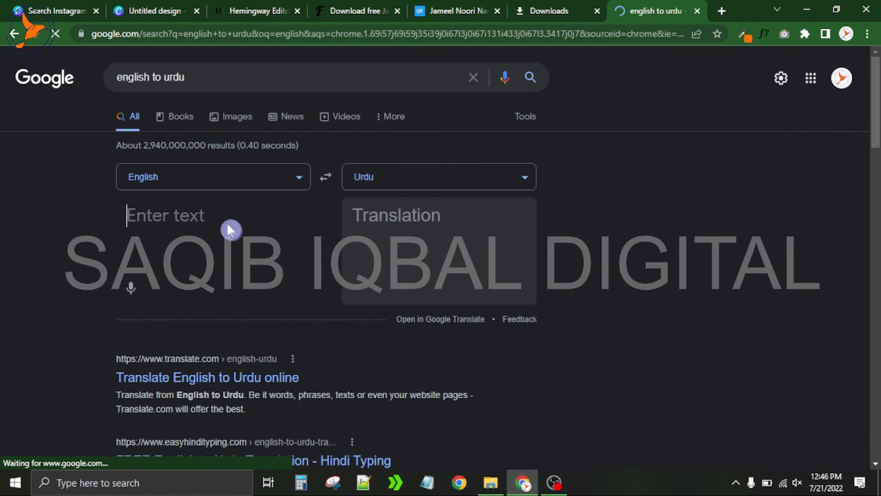
pyautogui.hotkey('ctrl', 'v')
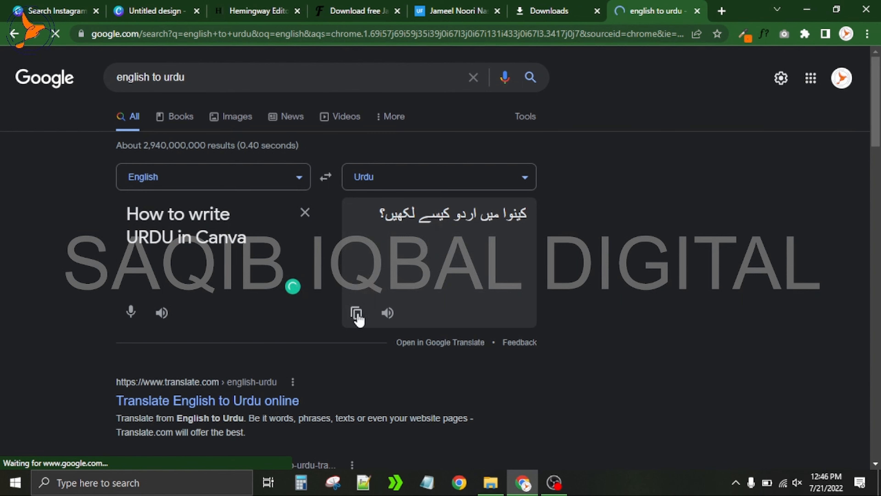
pyautogui.click(357, 313)
# - Add a text box to the blank Canva design and fill it with the copied Urdu translation
pyautogui.click(152, 11)
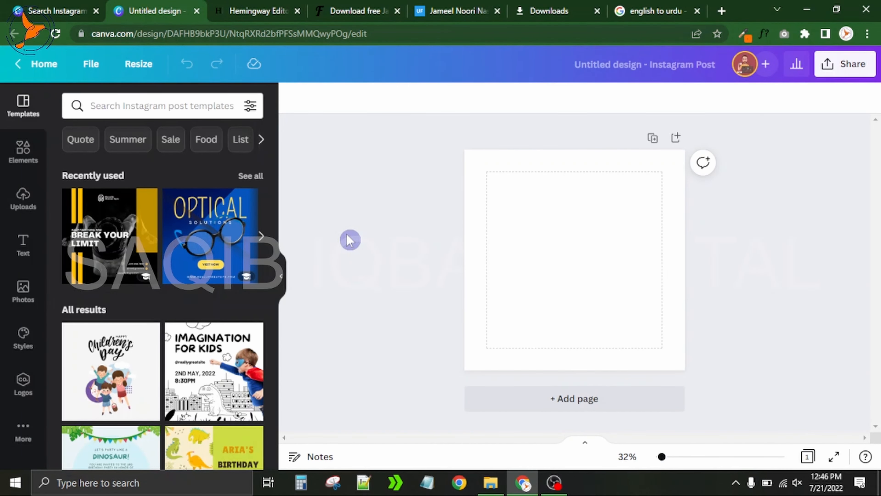
pyautogui.press('t')
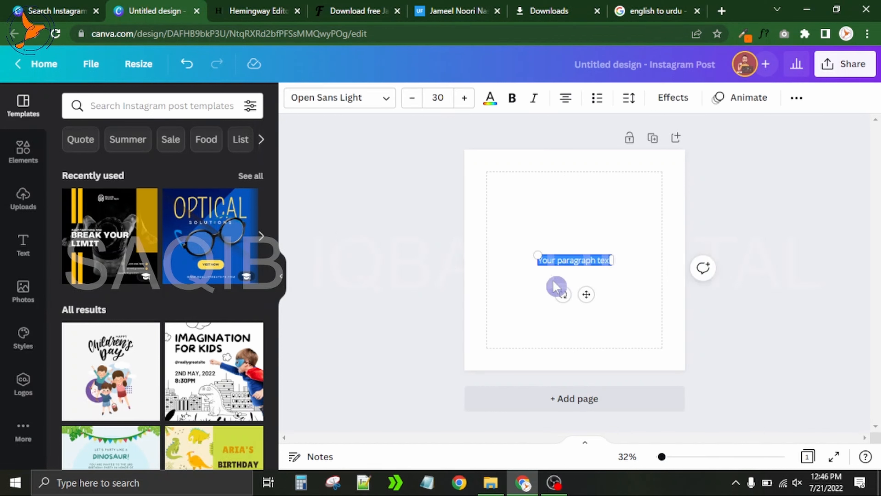
pyautogui.hotkey('ctrl', 'v')
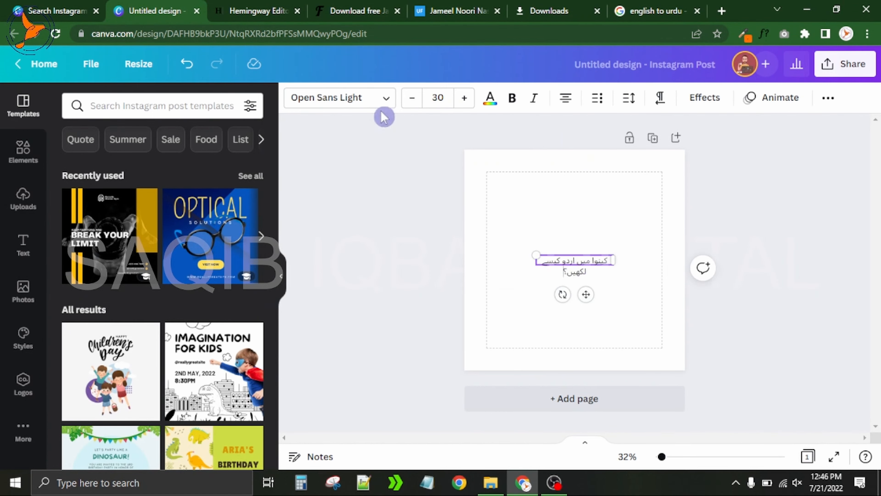
# - Switch the font list's brand kit to Urdu
pyautogui.click(360, 108)
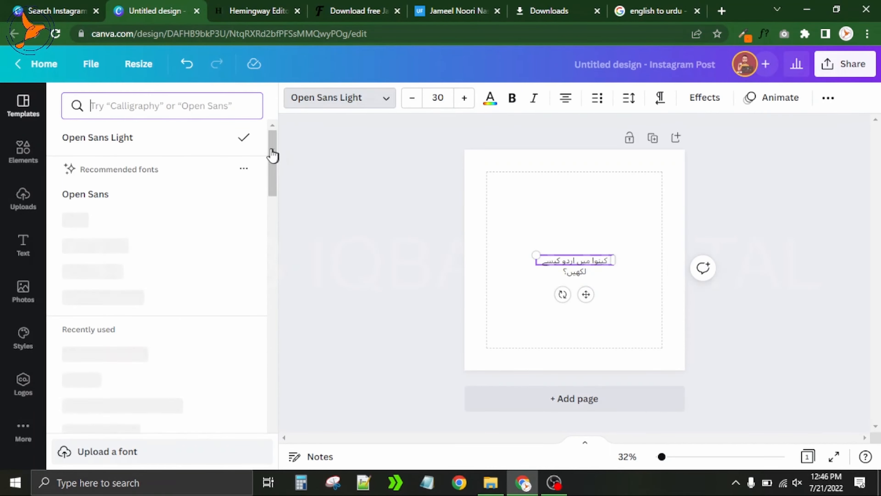
pyautogui.moveTo(273, 154); pyautogui.dragTo(271, 211)
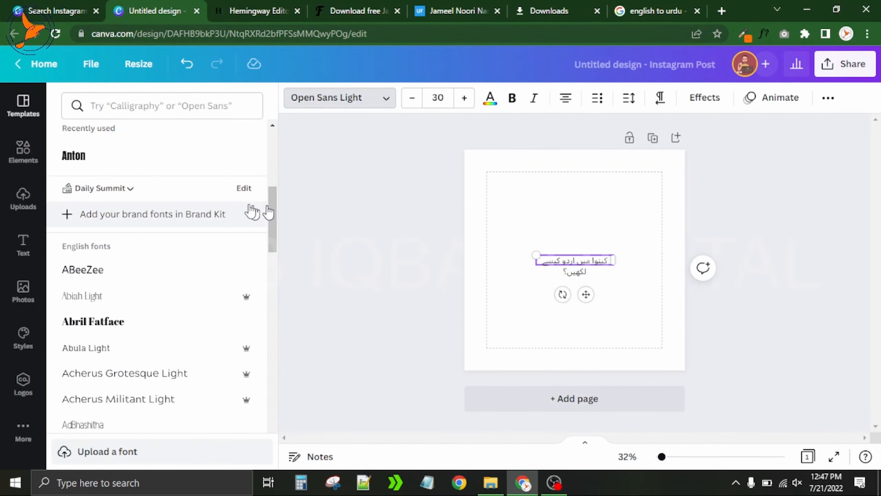
pyautogui.click(121, 191)
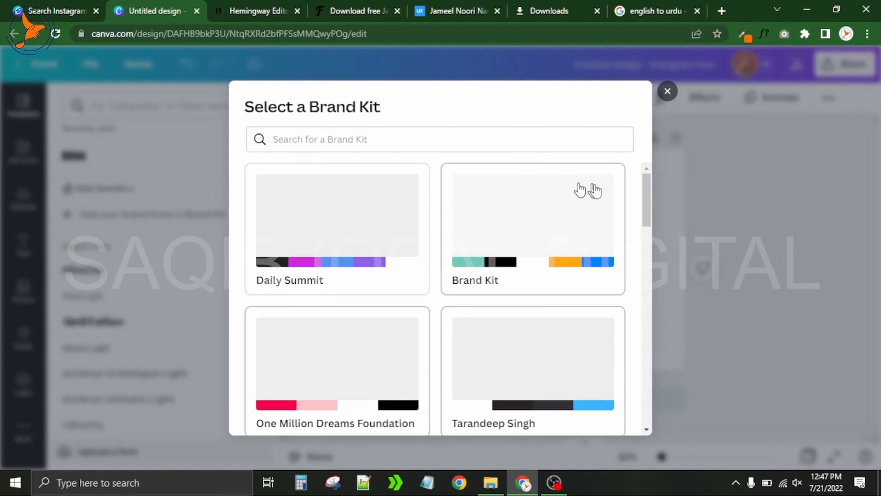
pyautogui.moveTo(647, 187); pyautogui.dragTo(645, 413)
pyautogui.click(336, 354)
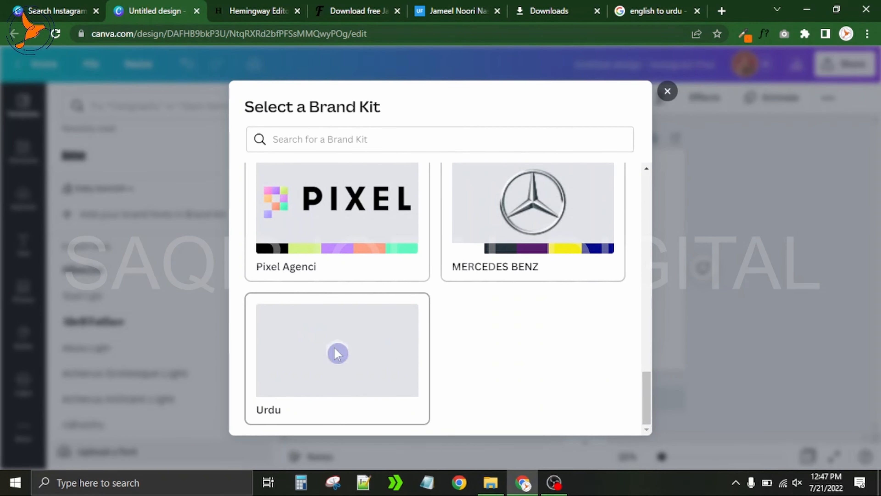
# - Try the uploaded Jameel Noori Nastaleeq K font on the Urdu text at about size 61.3, and undo the changes
pyautogui.moveTo(279, 148); pyautogui.dragTo(277, 219)
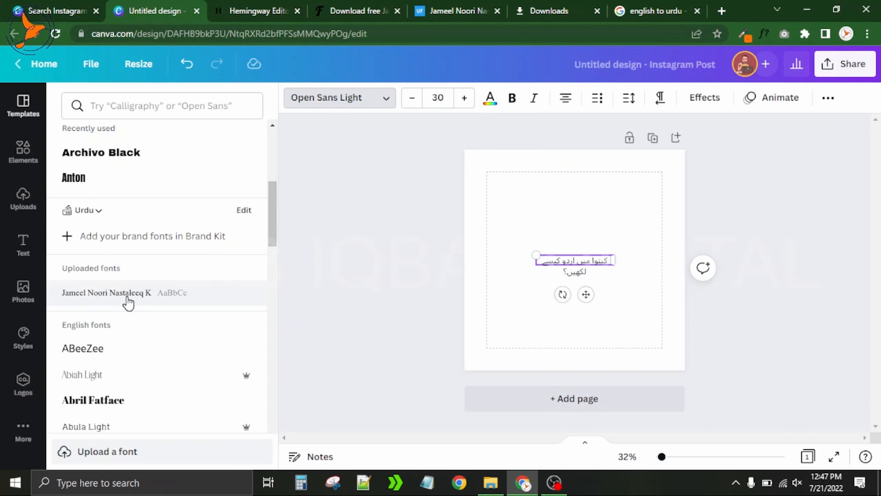
pyautogui.click(141, 300)
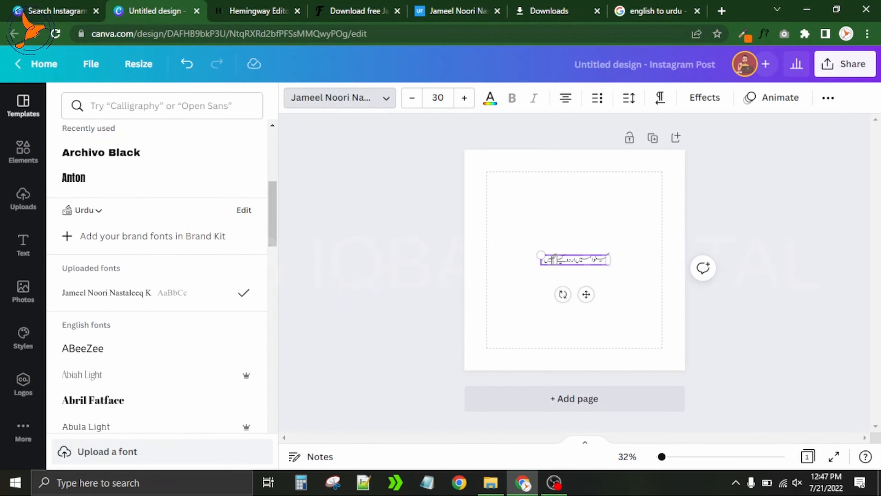
pyautogui.moveTo(538, 256); pyautogui.dragTo(467, 200)
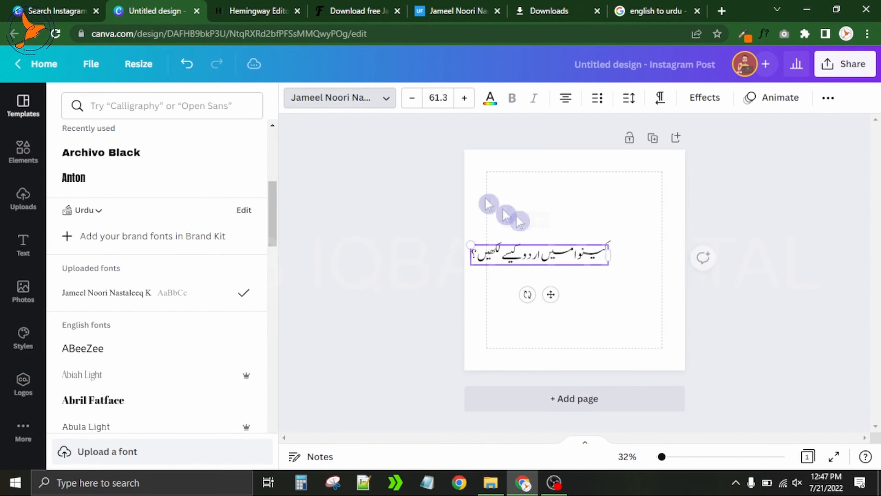
pyautogui.moveTo(557, 291); pyautogui.dragTo(588, 296)
pyautogui.hotkey('ctrl', 'z')
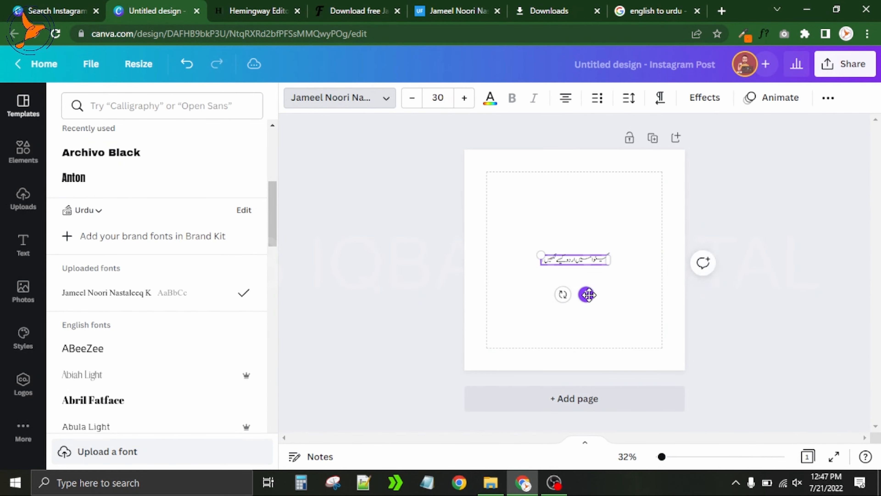
pyautogui.hotkey('ctrl', 'z')
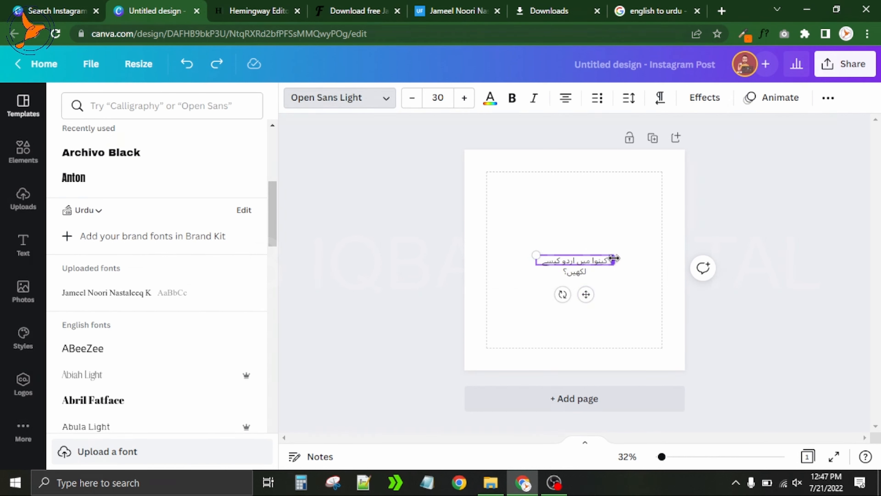
# - Fit the Urdu text on one line at a font size of about 45.1 and centre it on the page
pyautogui.moveTo(614, 258); pyautogui.dragTo(656, 260)
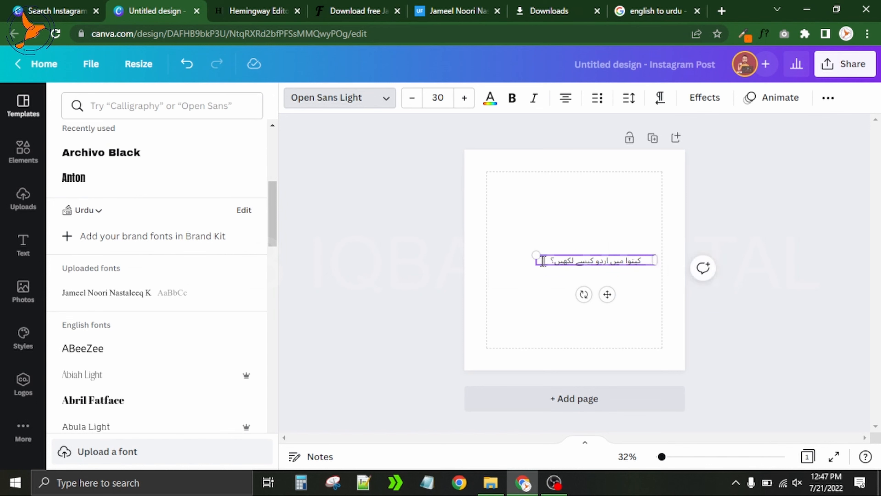
pyautogui.moveTo(534, 257); pyautogui.dragTo(482, 222)
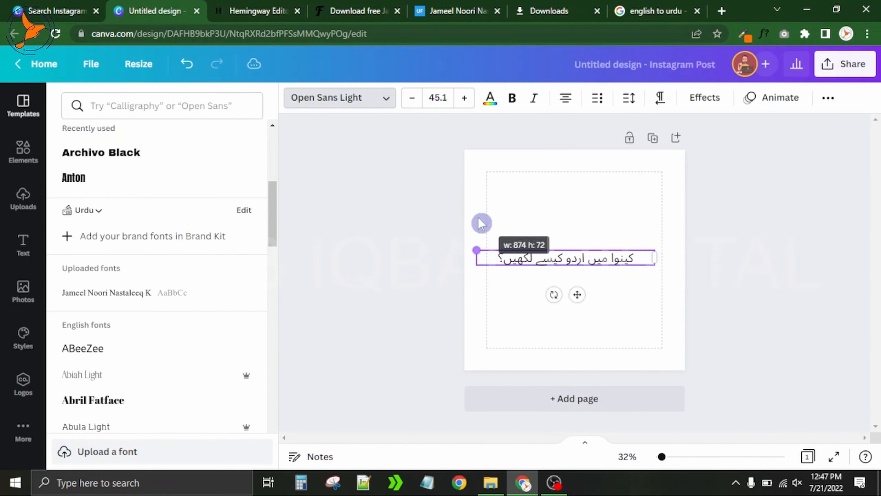
pyautogui.moveTo(654, 257); pyautogui.dragTo(617, 257)
pyautogui.moveTo(558, 295); pyautogui.dragTo(586, 293)
# - Duplicate the page and apply the uploaded Jameel Noori Nastaleeq K font to the Urdu text on page 2
pyautogui.click(652, 139)
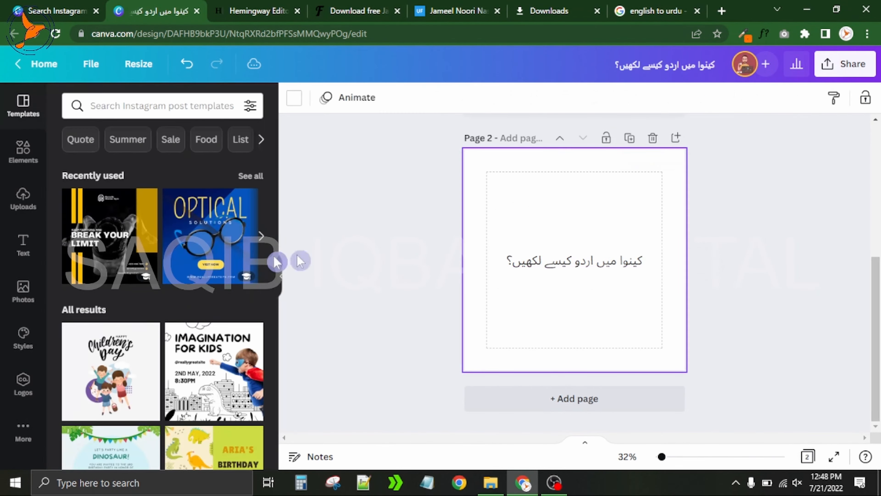
pyautogui.click(576, 264)
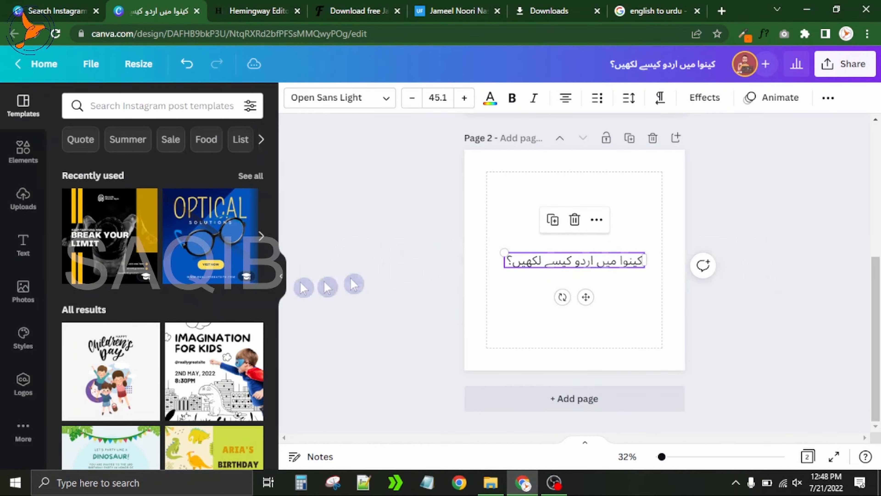
pyautogui.click(342, 101)
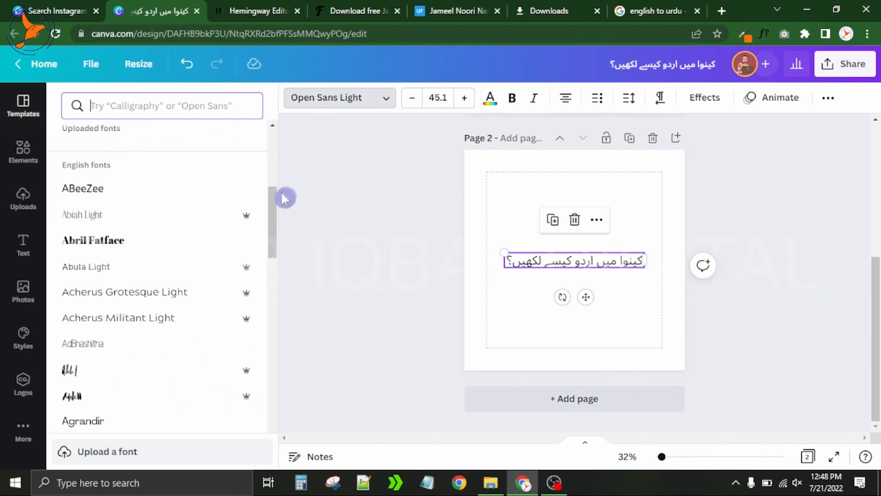
pyautogui.moveTo(276, 209)
pyautogui.mouseDown()
pyautogui.moveTo(275, 289)
pyautogui.moveTo(272, 199)
pyautogui.moveTo(271, 206)
pyautogui.mouseUp()
pyautogui.click(142, 197)
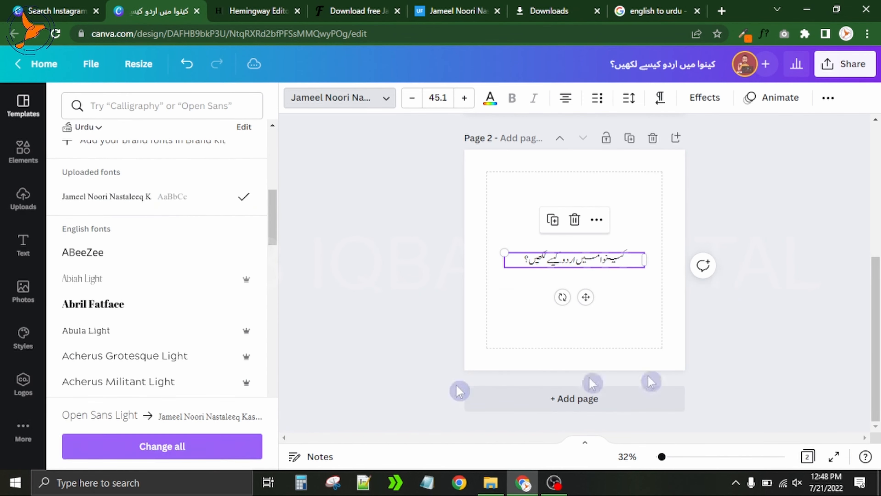
# - Present the design in full screen from page 1 to compare the fonts on the two pages
pyautogui.scroll(1, 840, 382)
pyautogui.moveTo(802, 358); pyautogui.dragTo(880, 299)
pyautogui.scroll(3, 785, 396)
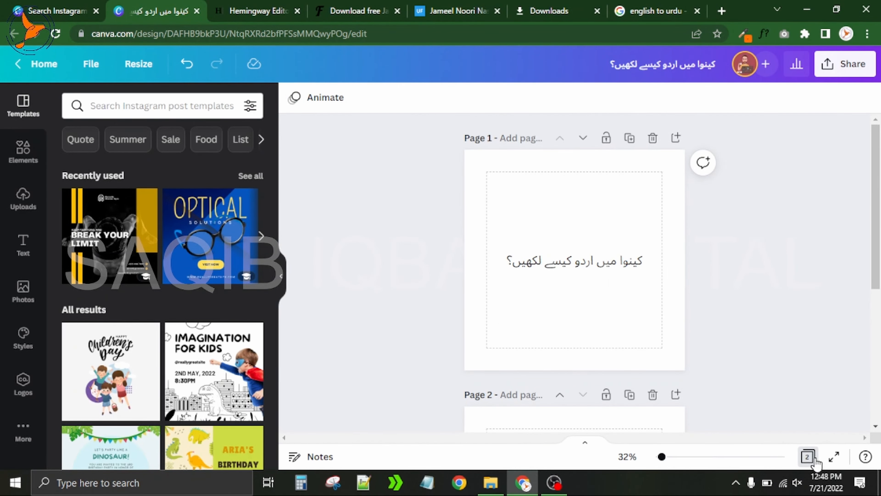
pyautogui.click(831, 459)
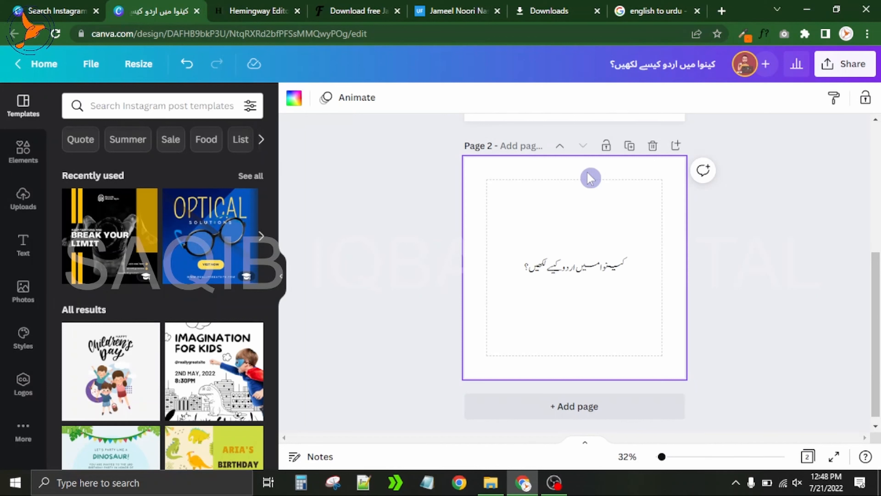
# - Increase the font size of the Urdu text on page 2 to 65.1
pyautogui.click(590, 266)
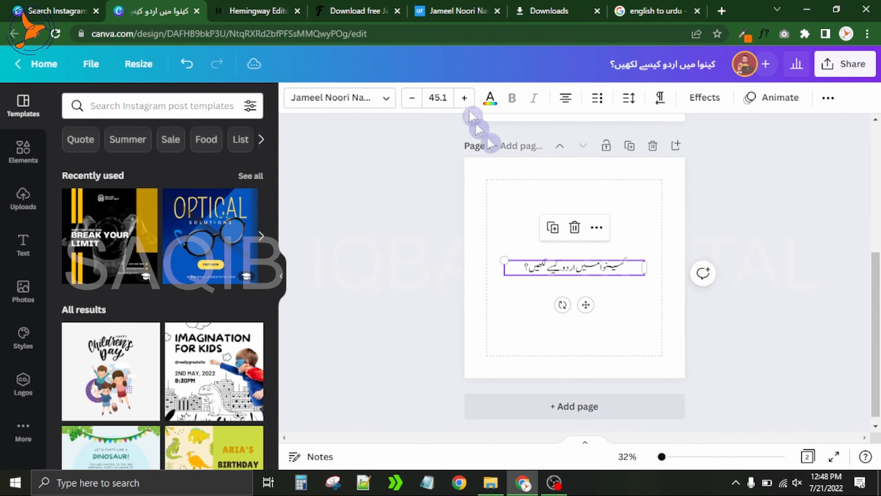
pyautogui.doubleClick(465, 99)
pyautogui.tripleClick(465, 98)
pyautogui.tripleClick(465, 99)
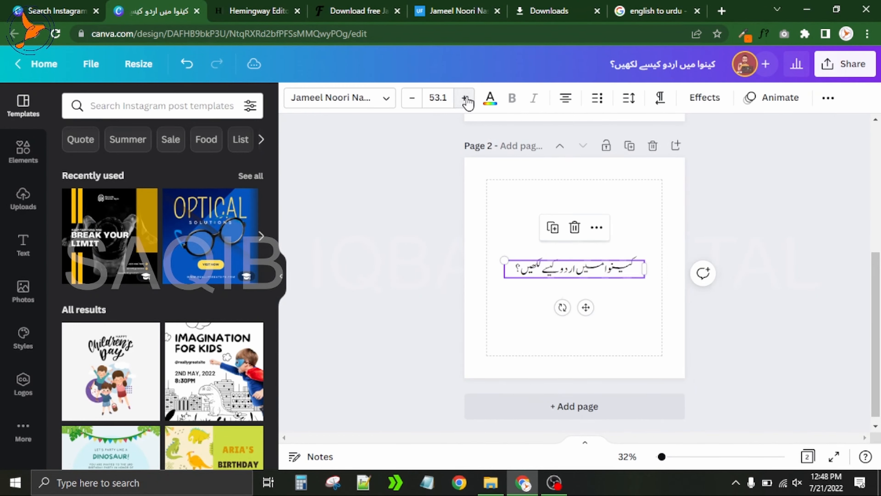
pyautogui.tripleClick(465, 99)
pyautogui.tripleClick(465, 99)
pyautogui.tripleClick(465, 98)
pyautogui.tripleClick(465, 99)
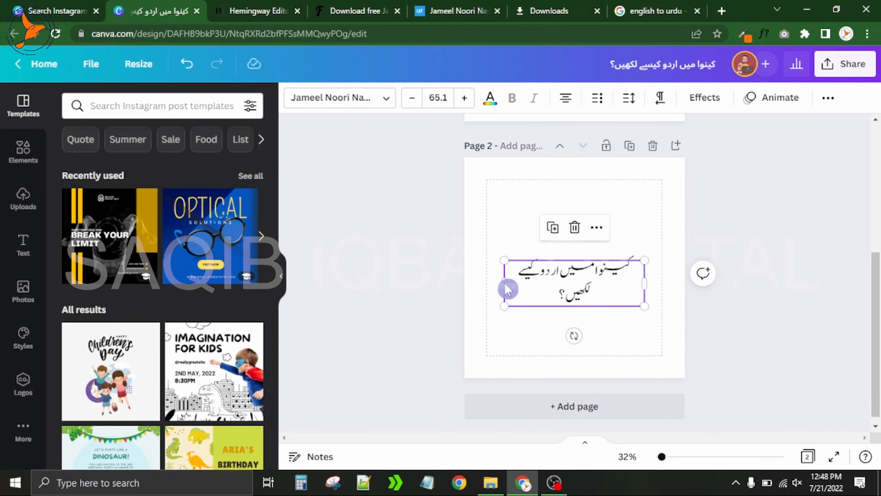
# - Widen the page 2 text box to hold one line and scale it to the margins, at about font size 72.5
pyautogui.moveTo(507, 289); pyautogui.dragTo(486, 282)
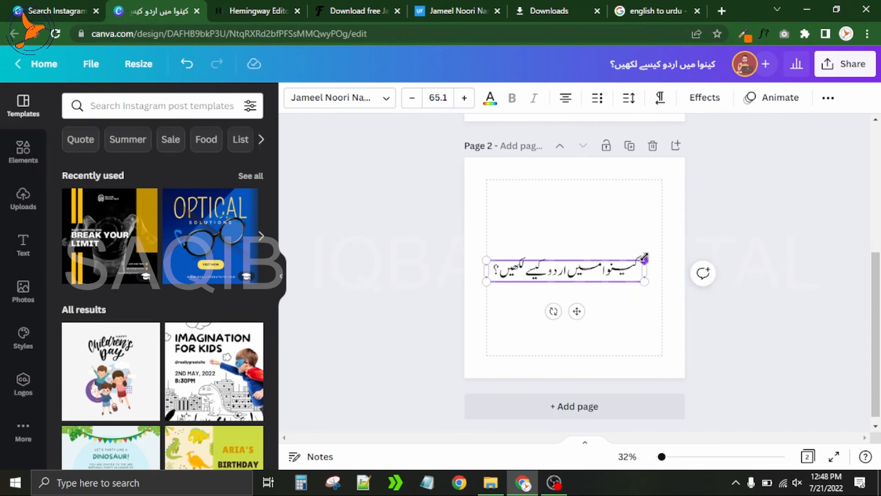
pyautogui.moveTo(644, 258); pyautogui.dragTo(663, 256)
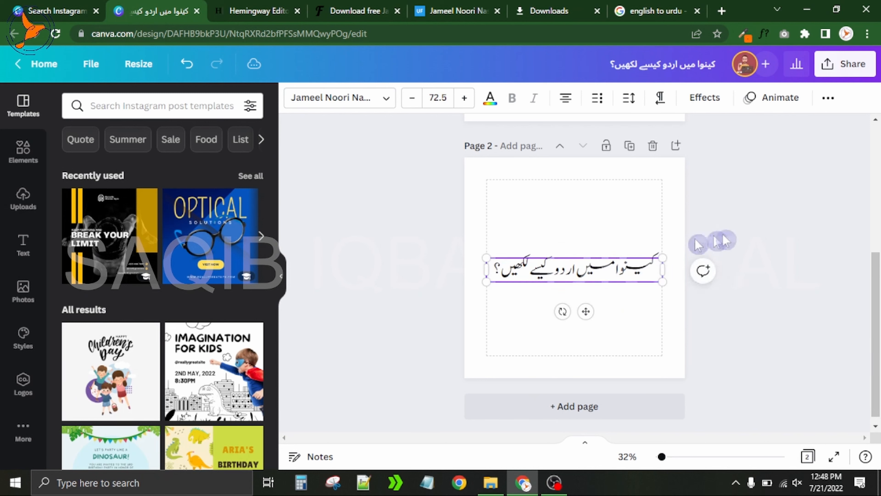
pyautogui.click(750, 232)
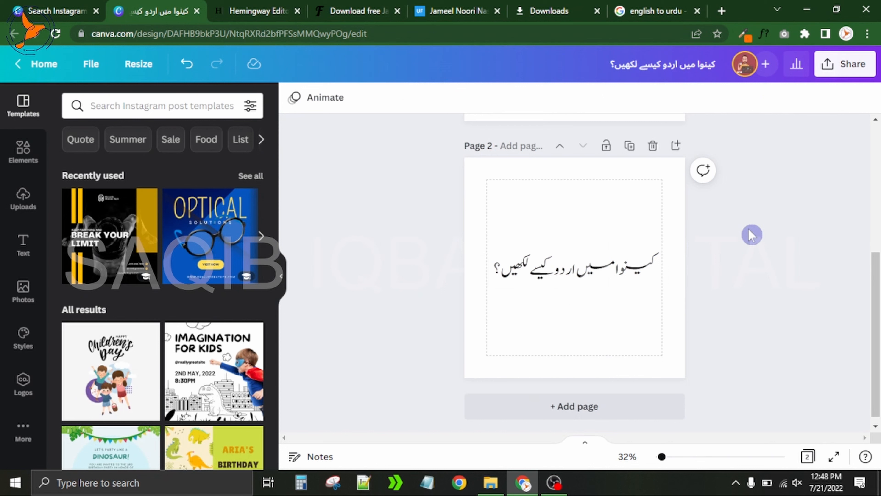